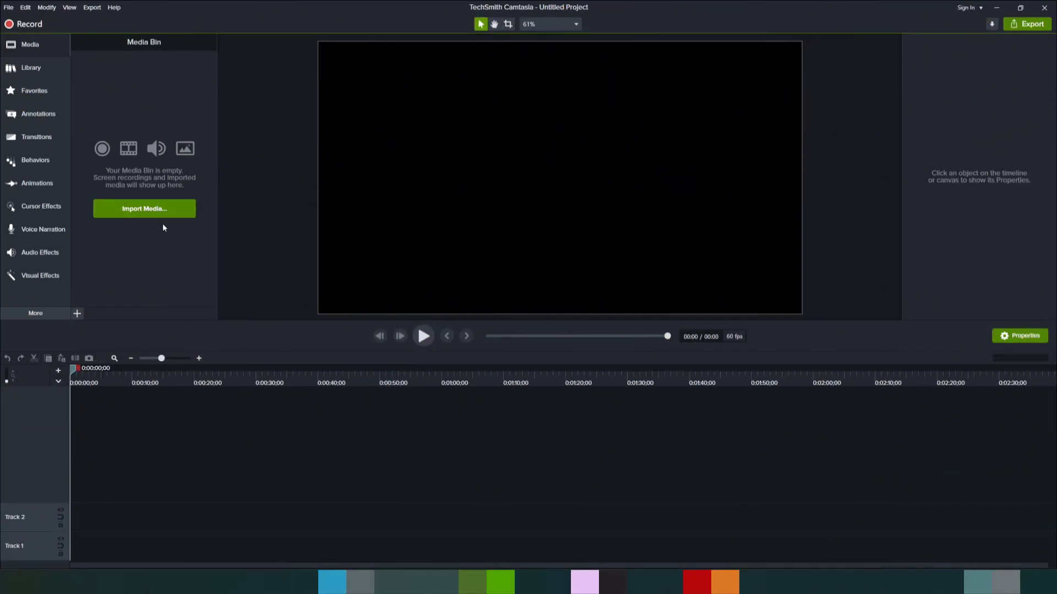
Step: Import Final.mp4 from the Recording folder and place it at the start of Track 1
click(167, 213)
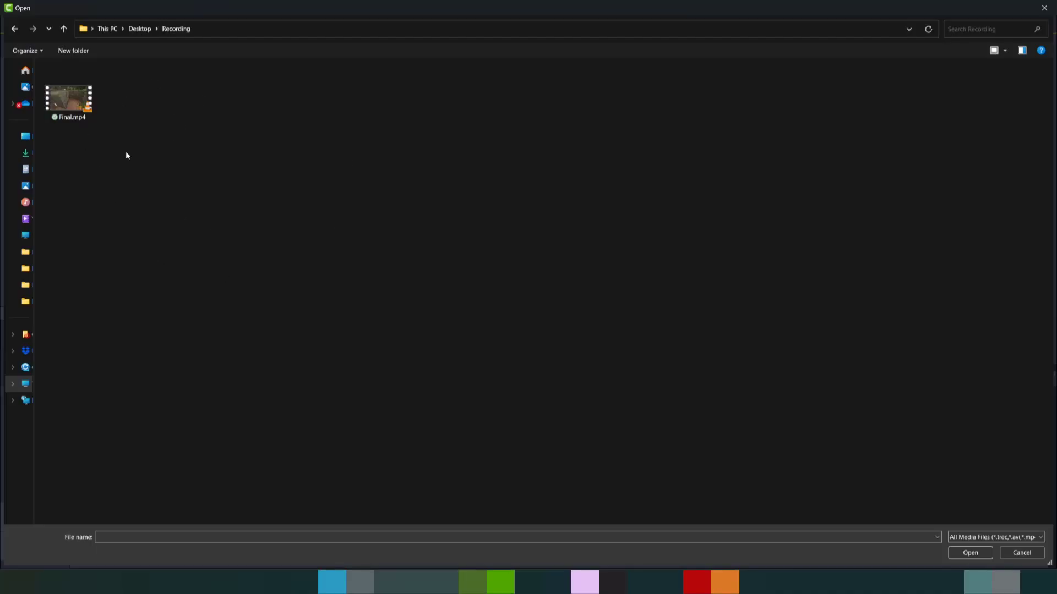
double_click(69, 99)
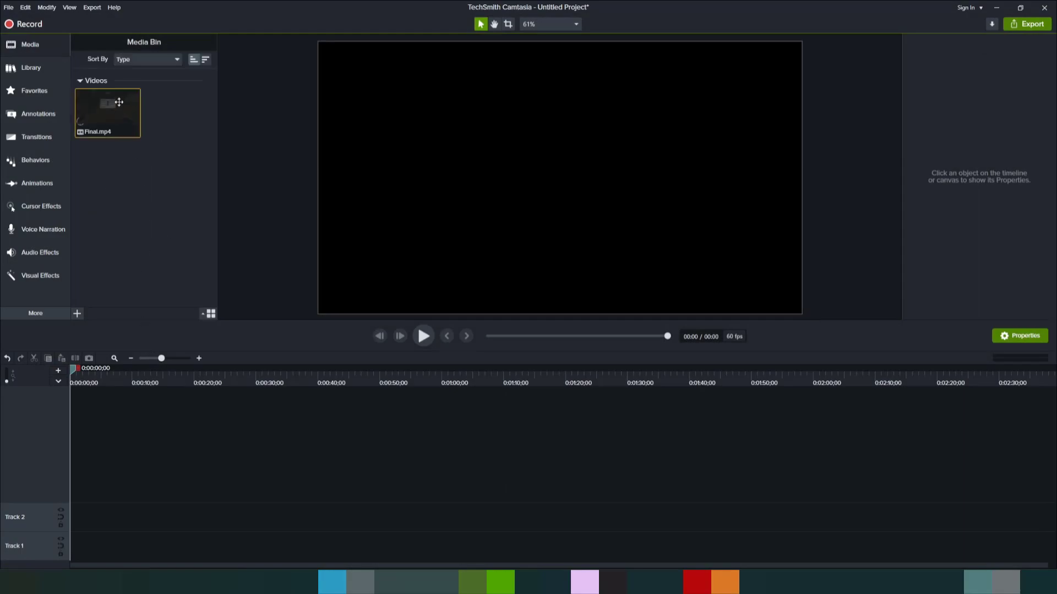
drag(107, 113, 90, 545)
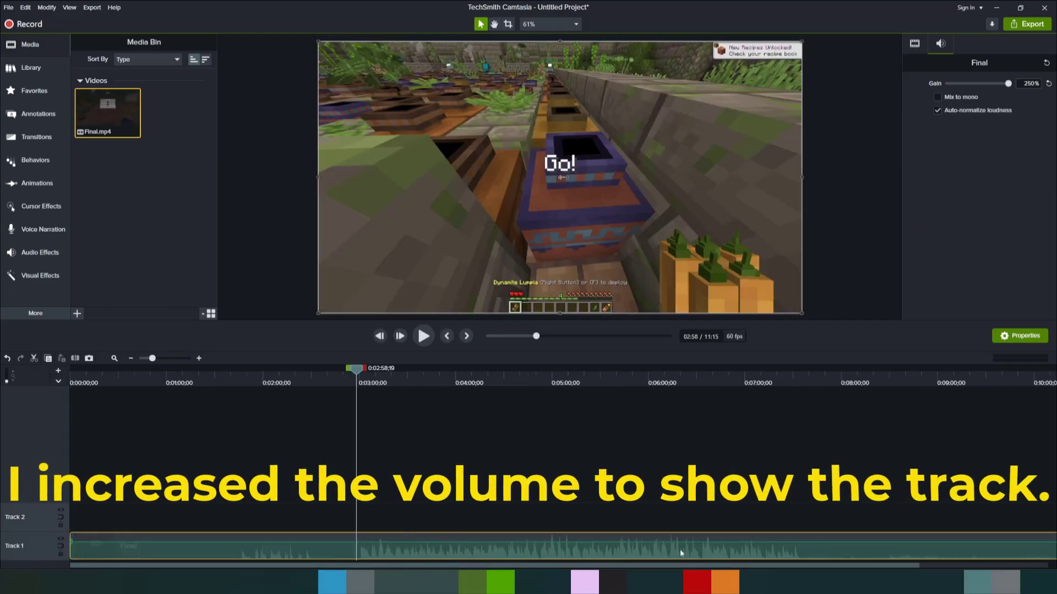
Step: Play the Track 1 clip from about 2:58 to hear its audio, stopping at about 3:13
key(space)
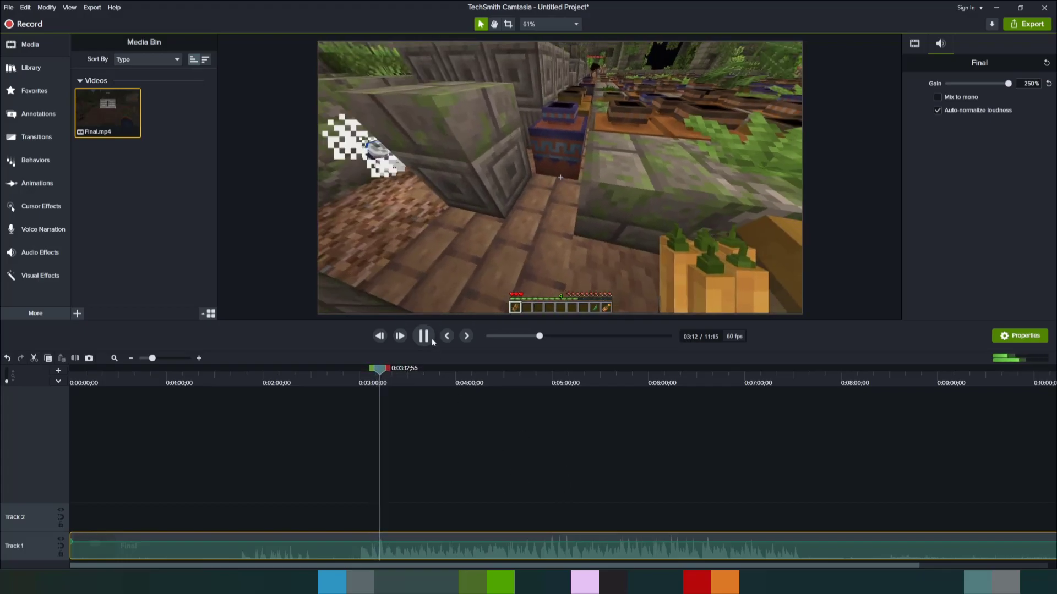
click(432, 338)
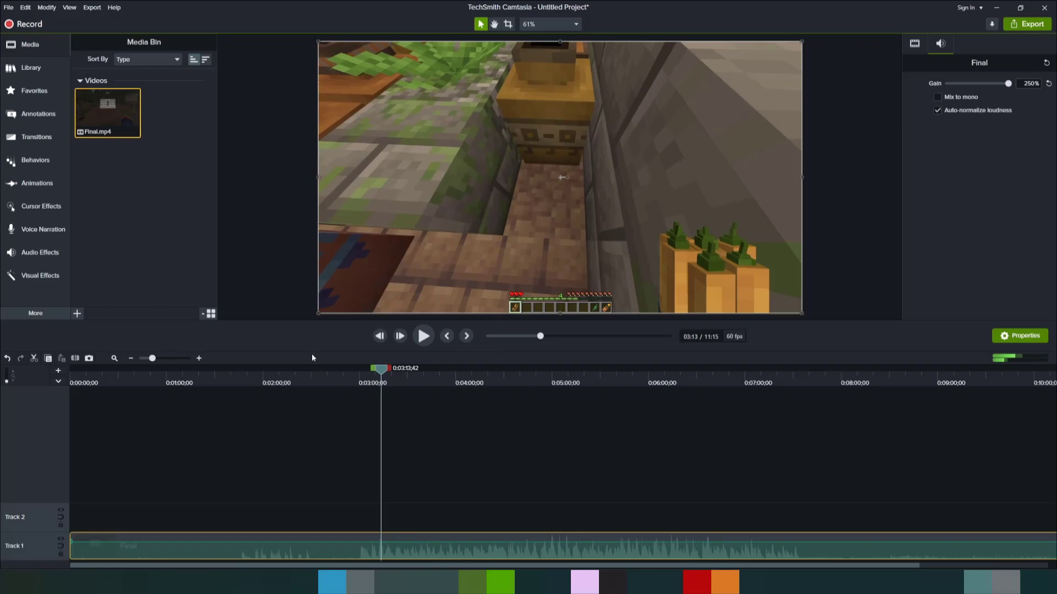
Step: Switch to Audacity and open Final.mp4 from the Recording folder, going through its audio streams in the import selection
click(725, 581)
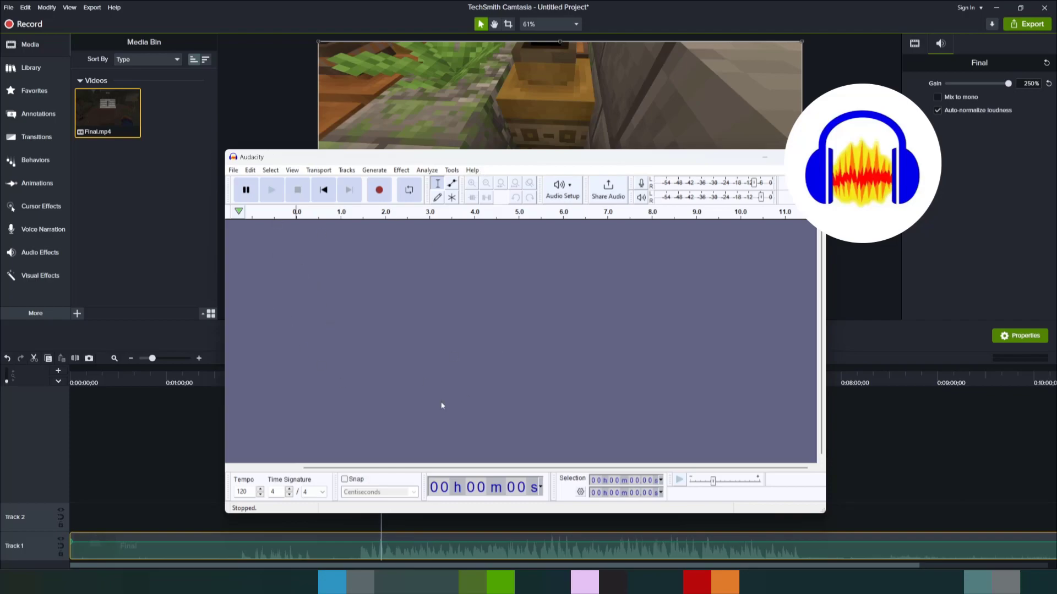
drag(417, 161, 542, 168)
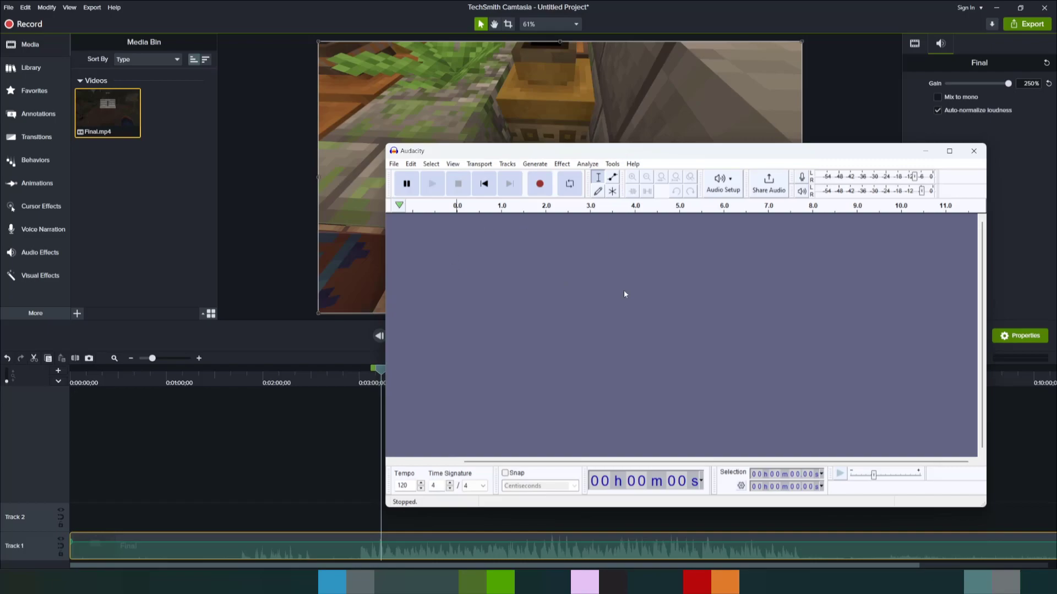
click(394, 164)
click(410, 189)
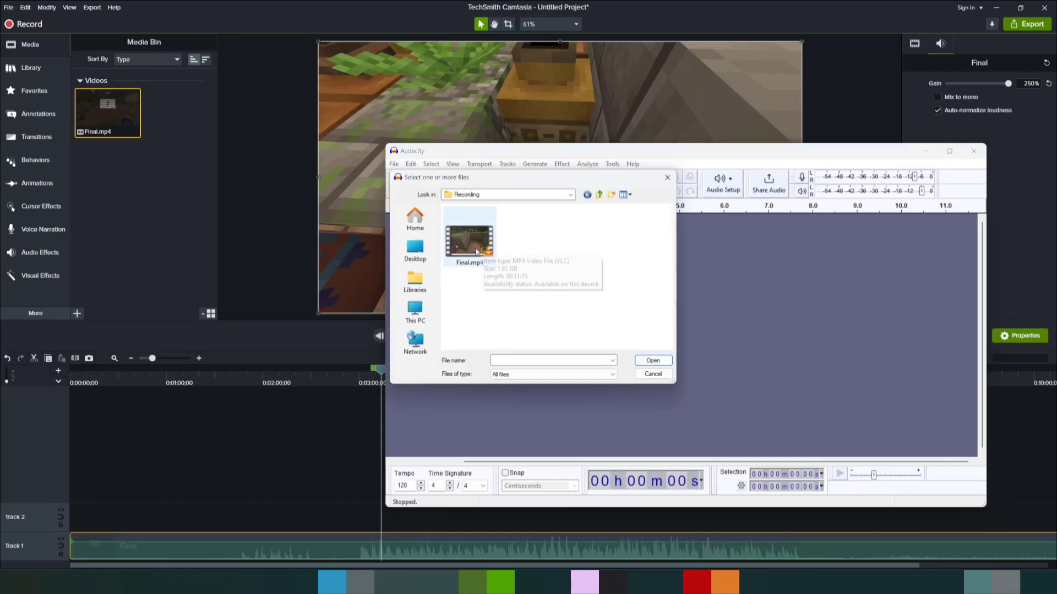
double_click(473, 256)
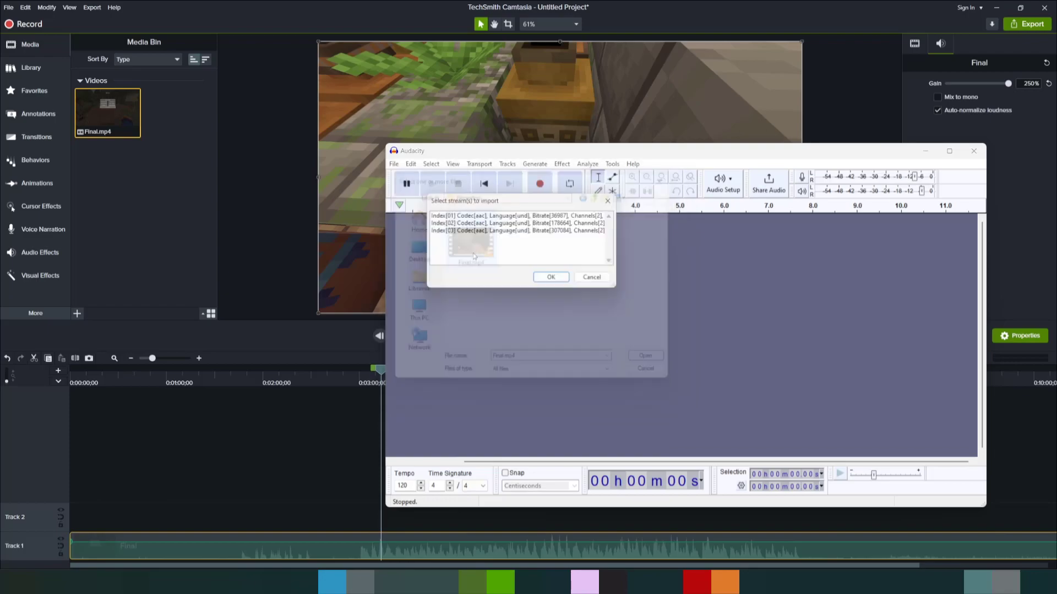
click(508, 231)
click(509, 224)
click(511, 216)
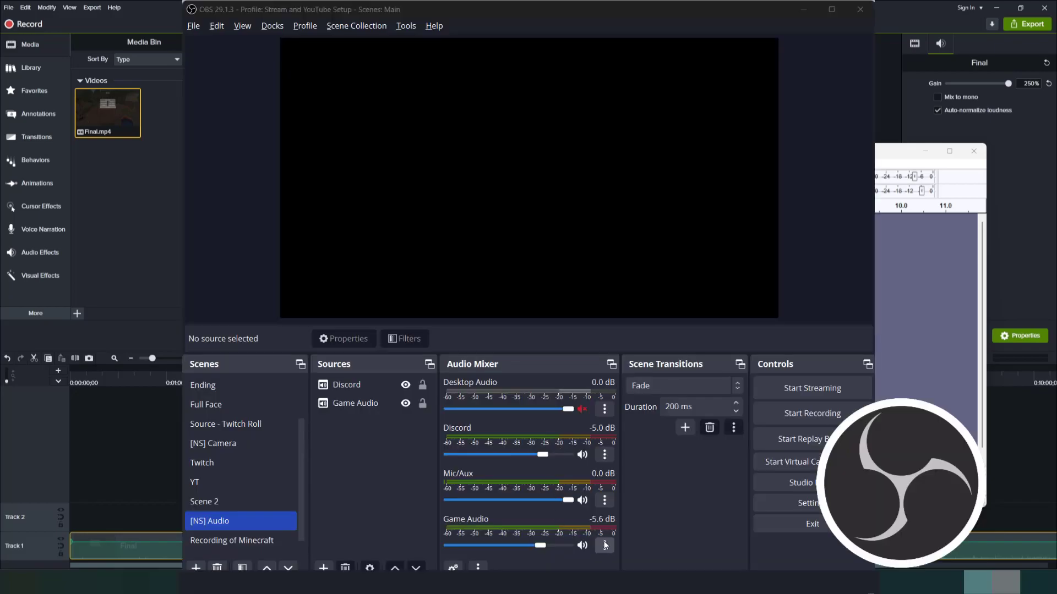
Step: In OBS, open the Advanced Audio Properties from the Game Audio source in the audio mixer
click(605, 545)
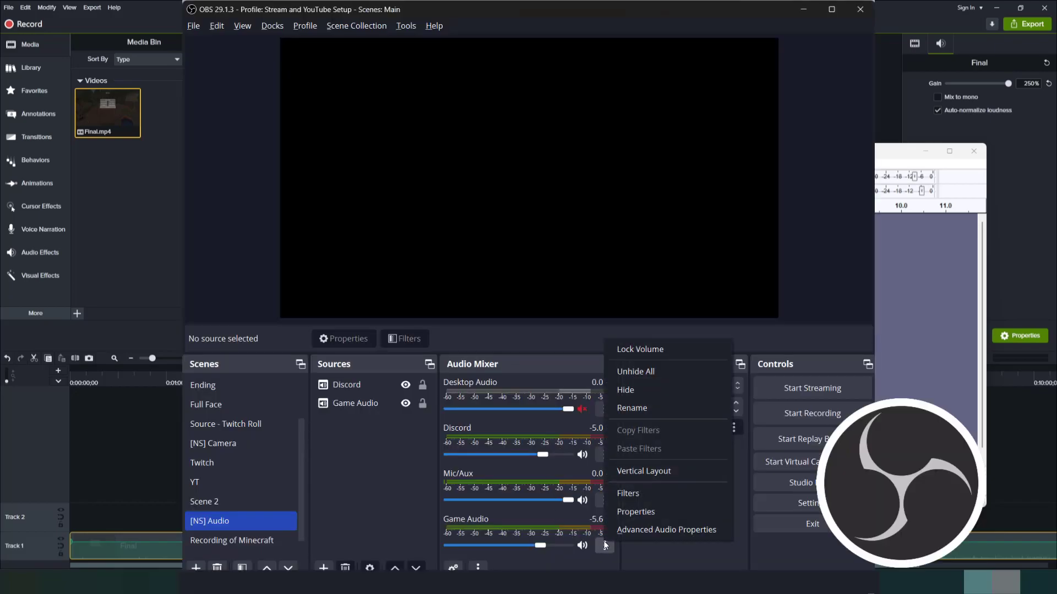
click(704, 529)
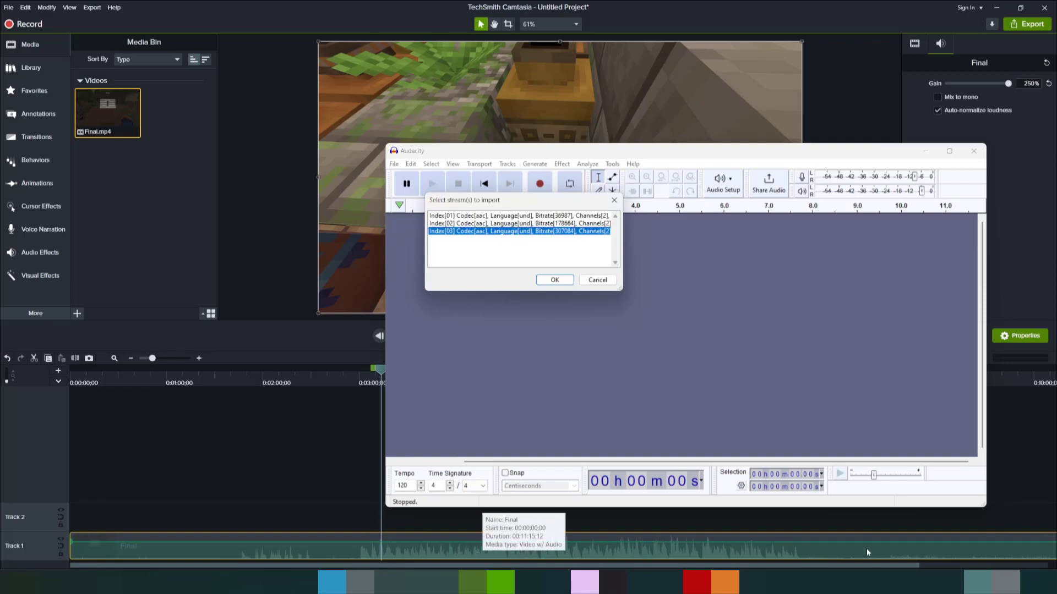
Step: Select all three audio streams of Final.mp4, import them into Audacity and look over the waveforms
shift+click(567, 216)
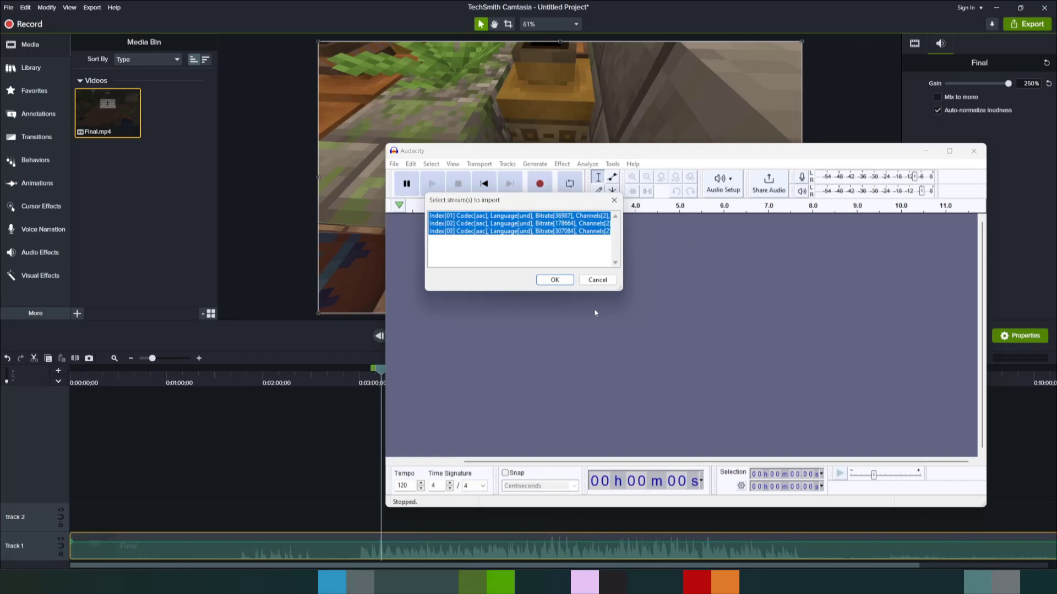
click(565, 282)
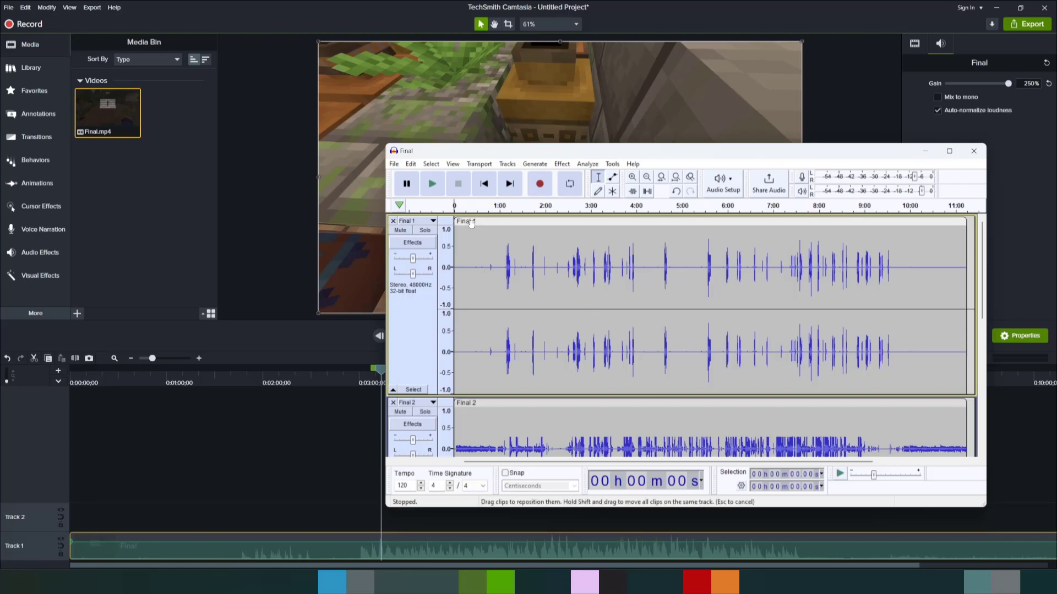
scroll(495, 354, down, 5)
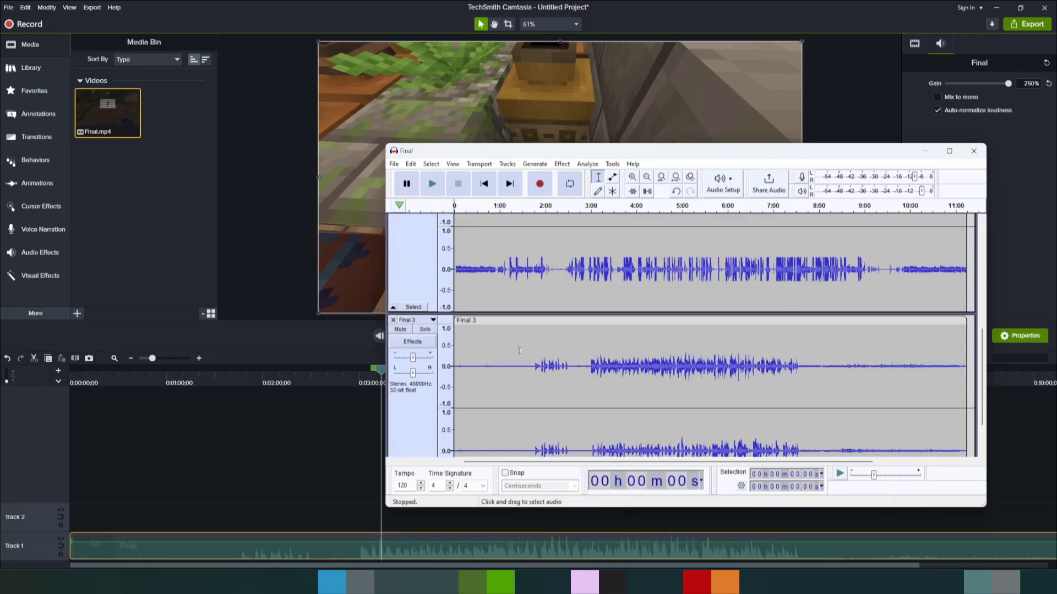
scroll(506, 368, up, 5)
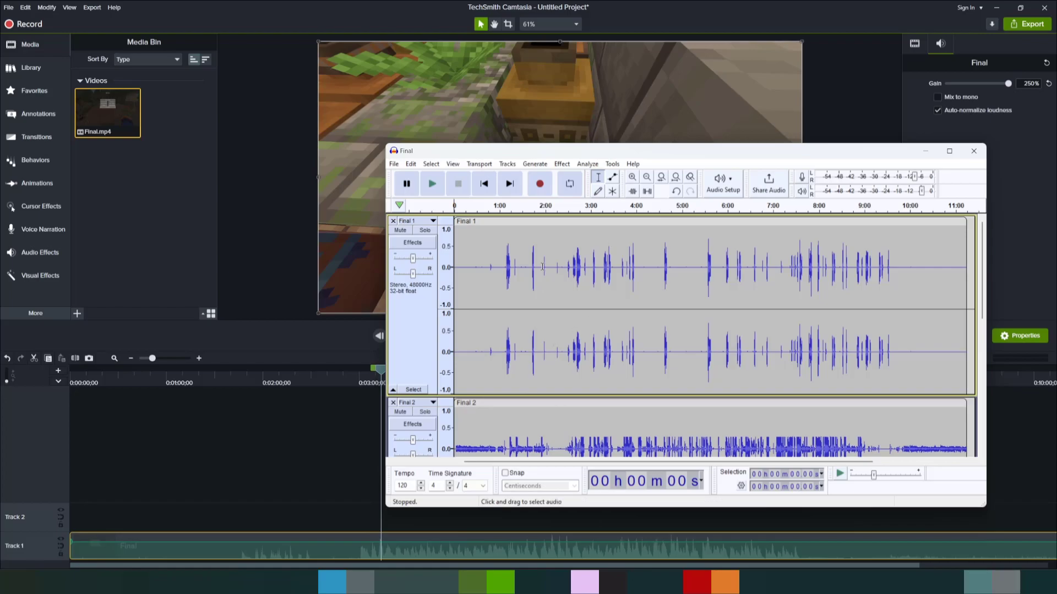
Step: Start an audio export in MP3 format and set its destination to the Desktop Recording folder
click(394, 164)
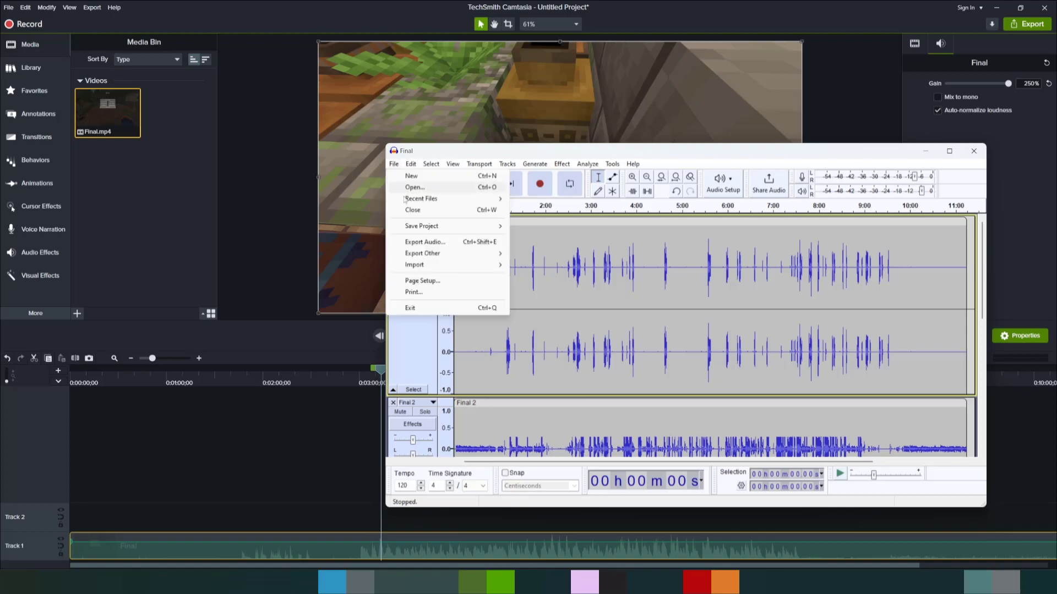
click(423, 244)
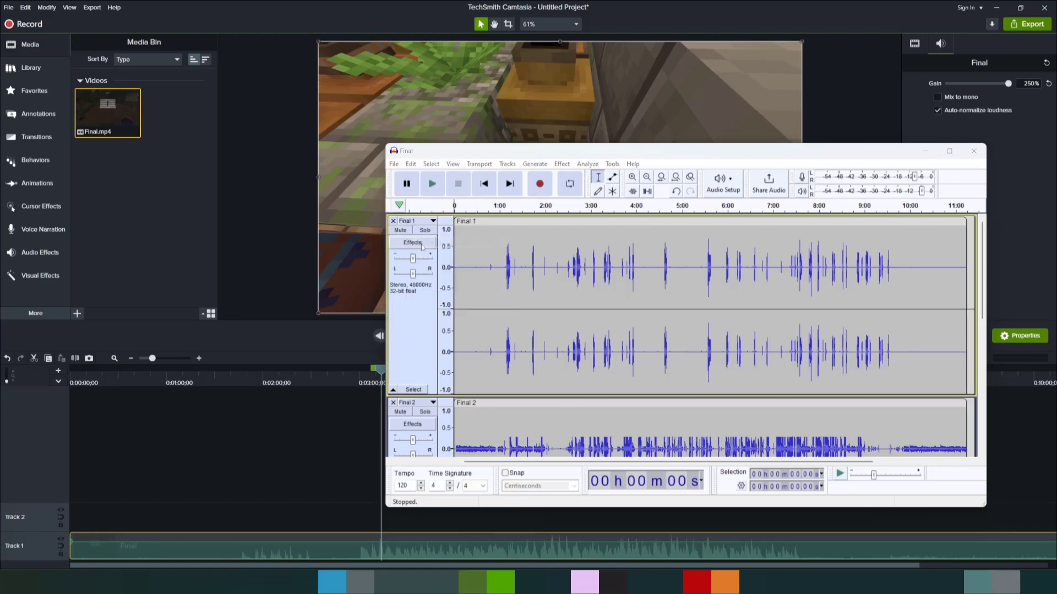
click(648, 238)
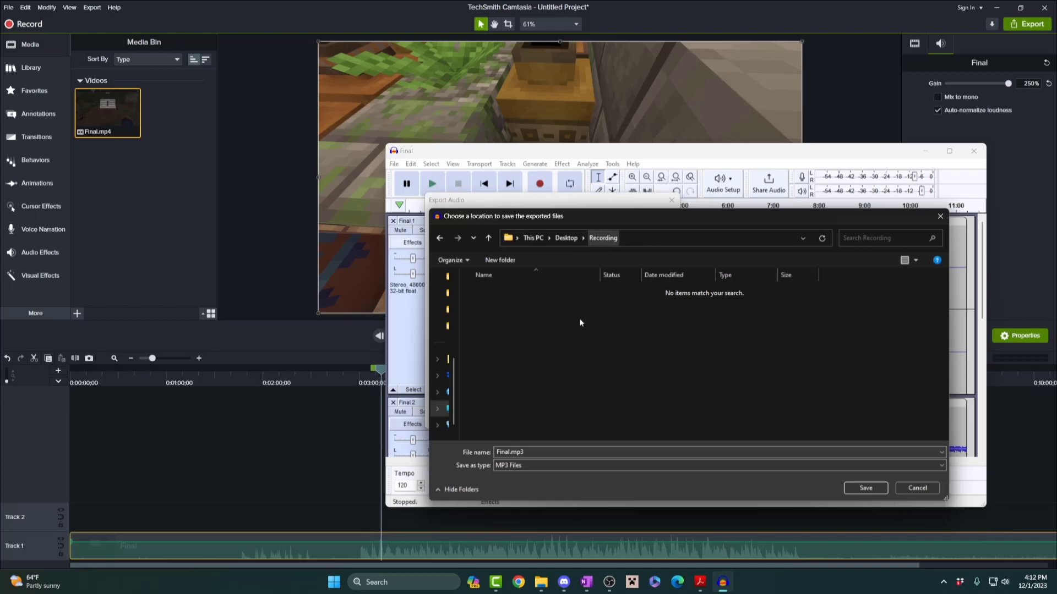
click(866, 489)
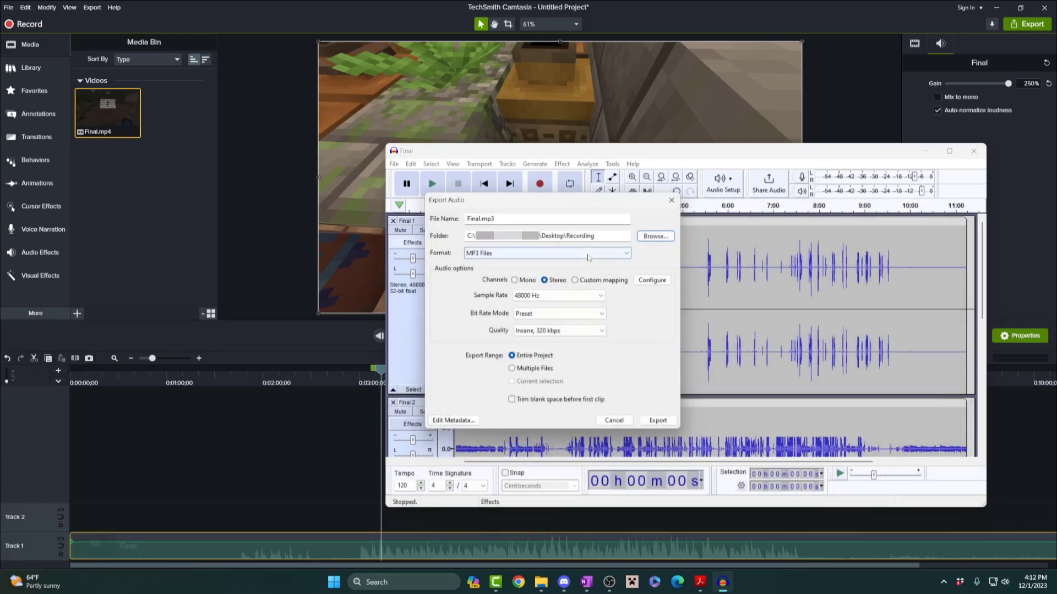
click(588, 238)
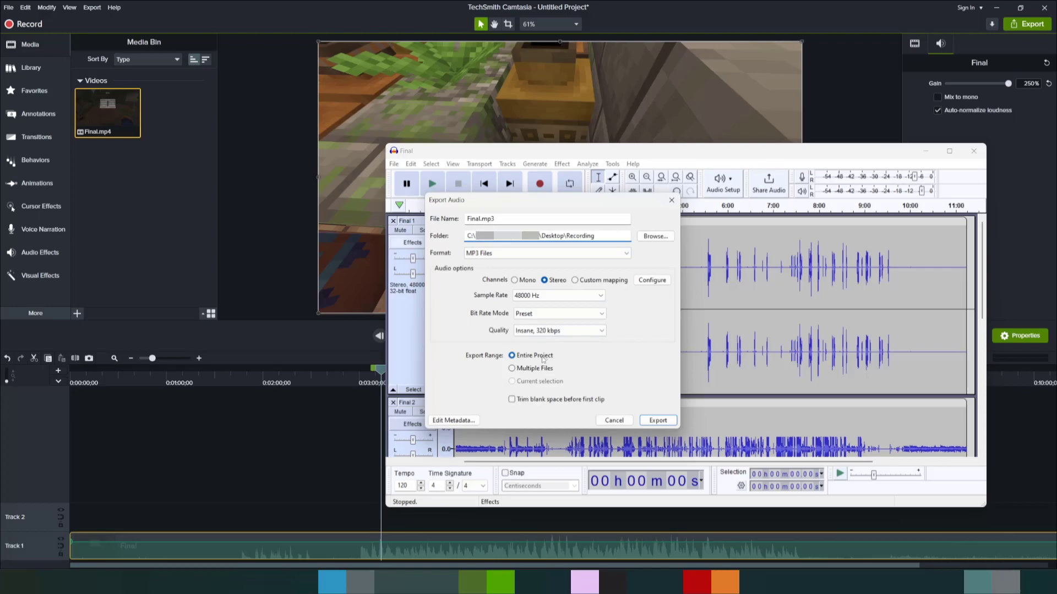
Step: Export the audio as multiple files split by track, and close Audacity without saving the project
click(532, 370)
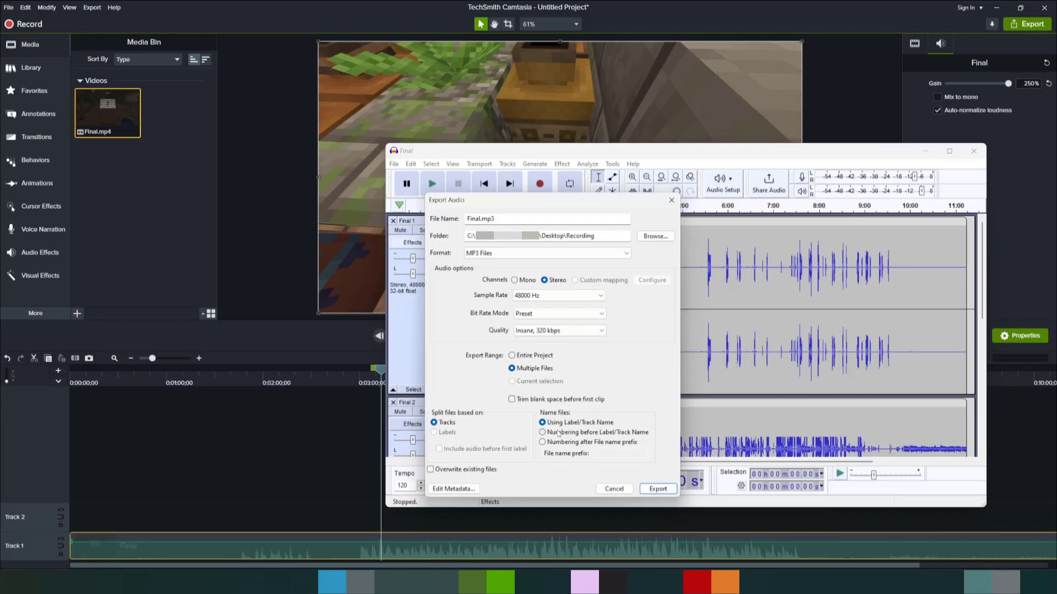
click(653, 490)
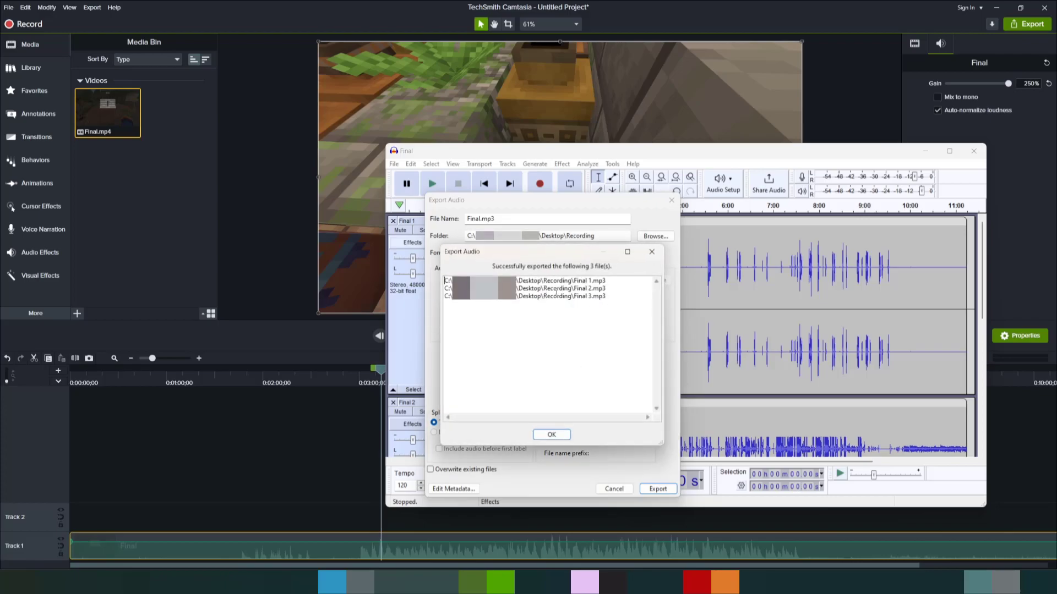
click(551, 434)
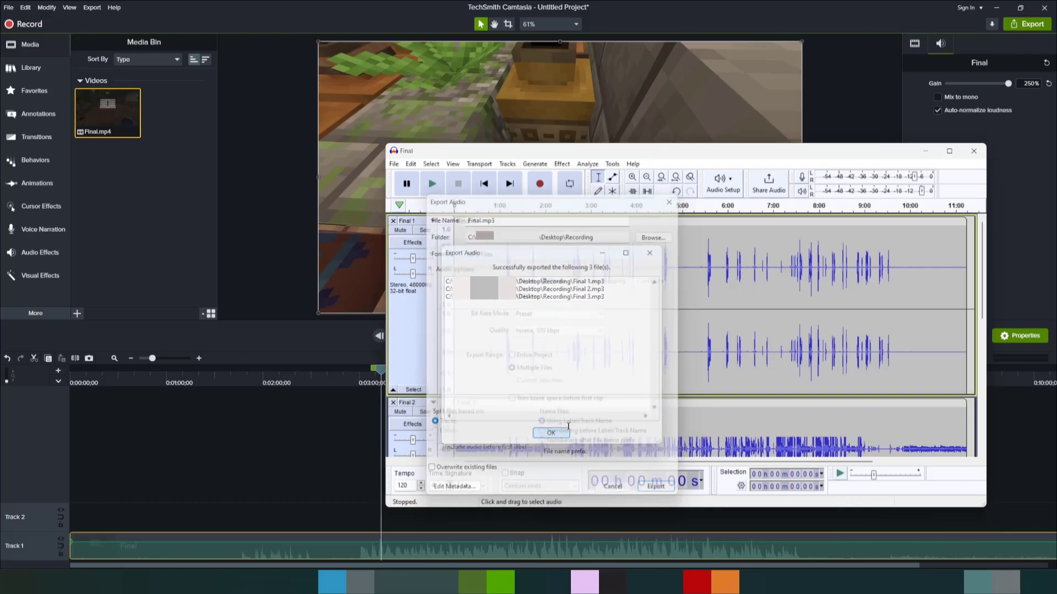
click(974, 151)
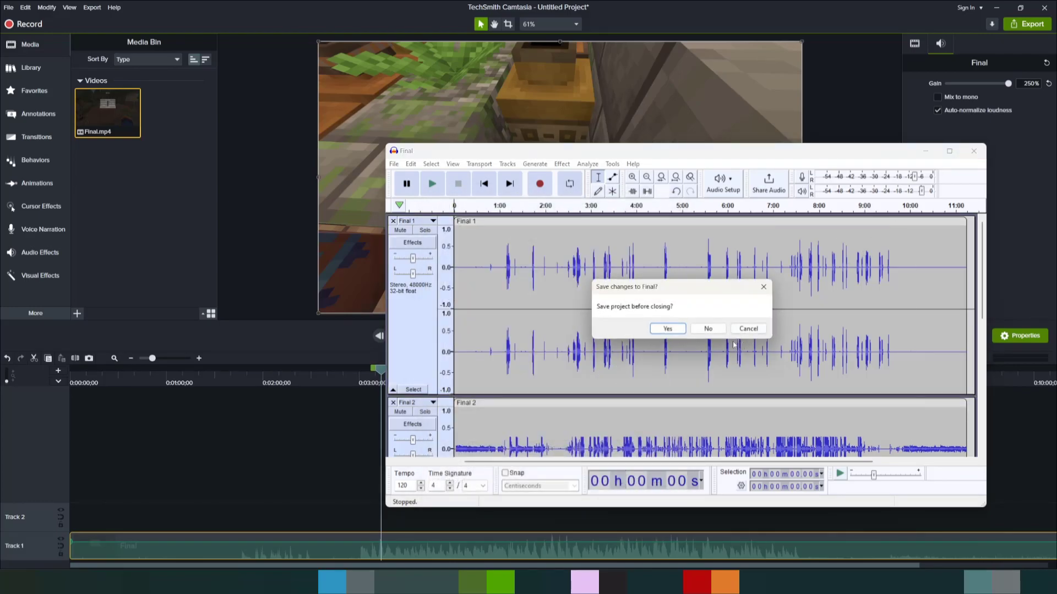
click(709, 328)
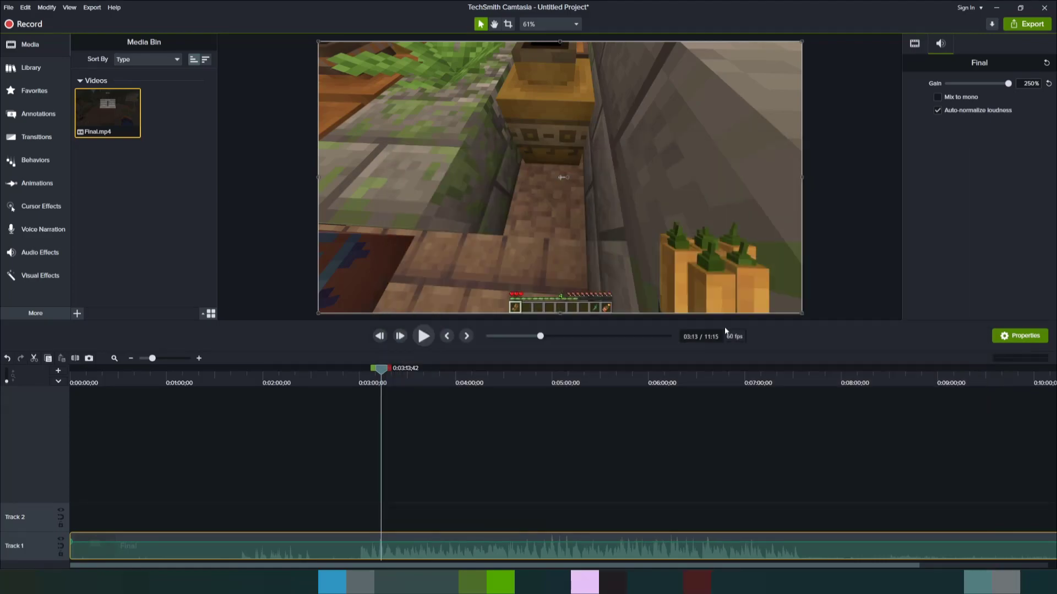
Step: Import Final 1.mp3, Final 2.mp3 and Final 3.mp3 into the Camtasia media bin
click(77, 313)
click(83, 282)
click(70, 82)
ctrl+click(82, 100)
ctrl+click(84, 116)
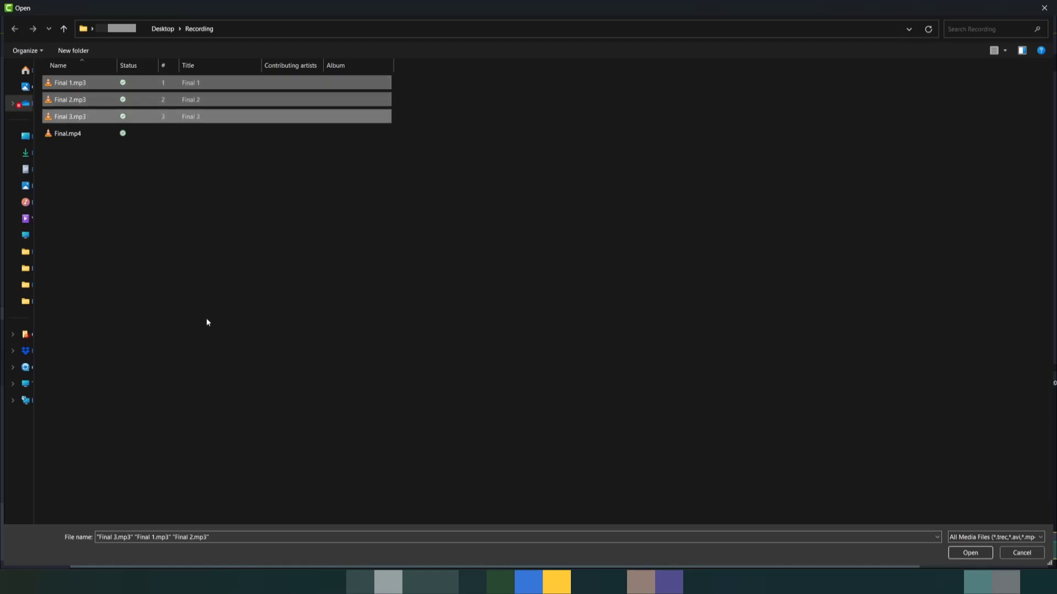
key(Return)
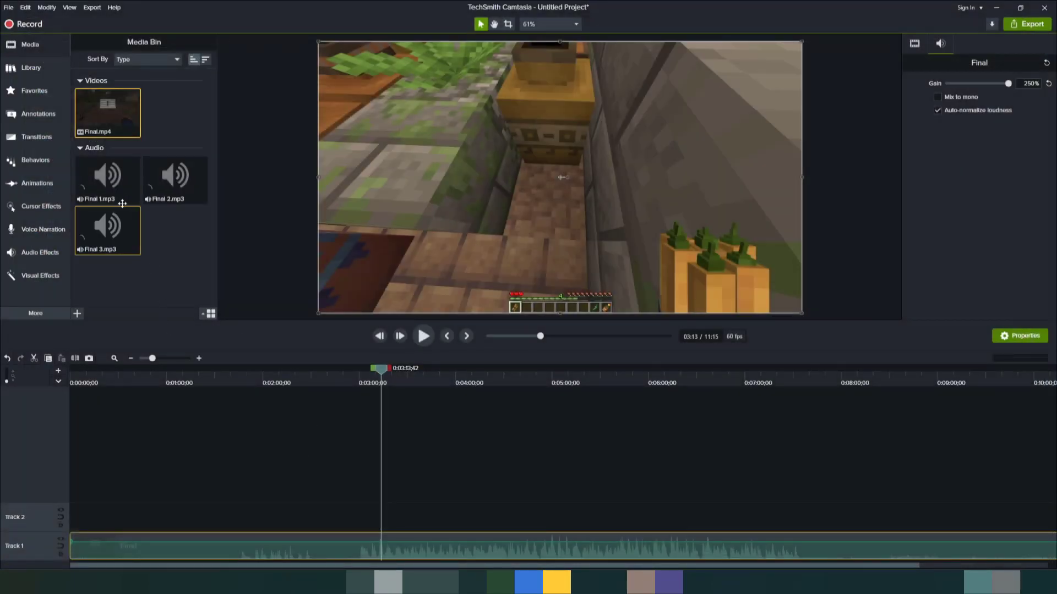
Step: Place Final 1.mp3 on Track 2, Final 2.mp3 on Track 3 and Final 3.mp3 on Track 4, all from the timeline start
drag(107, 177, 69, 523)
drag(147, 206, 69, 489)
drag(106, 236, 72, 460)
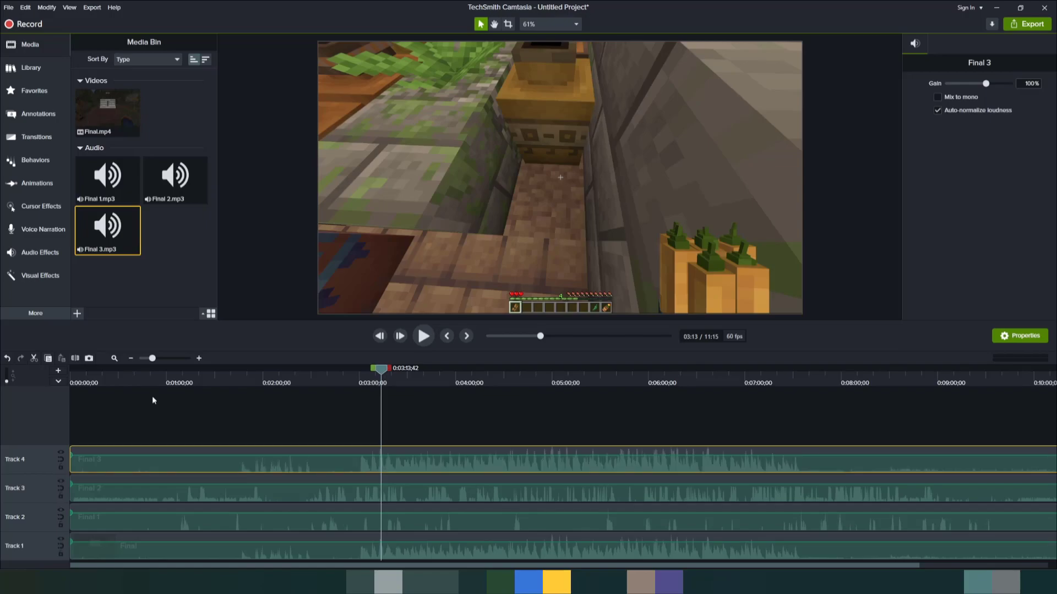
Step: Set the audio gain of the original Final clip on Track 1 to 0%
click(278, 556)
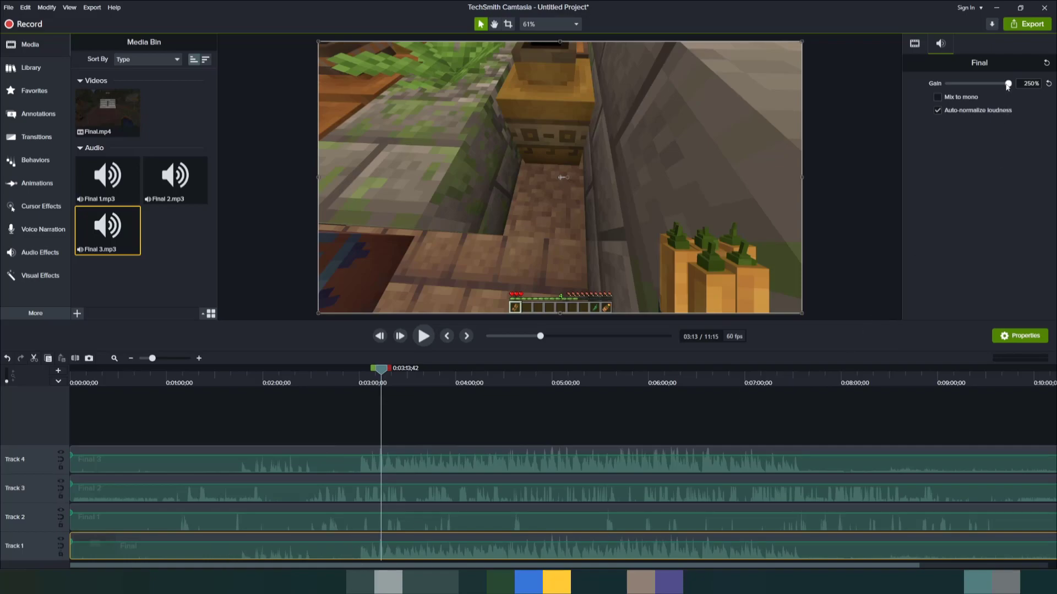
drag(1008, 83, 946, 83)
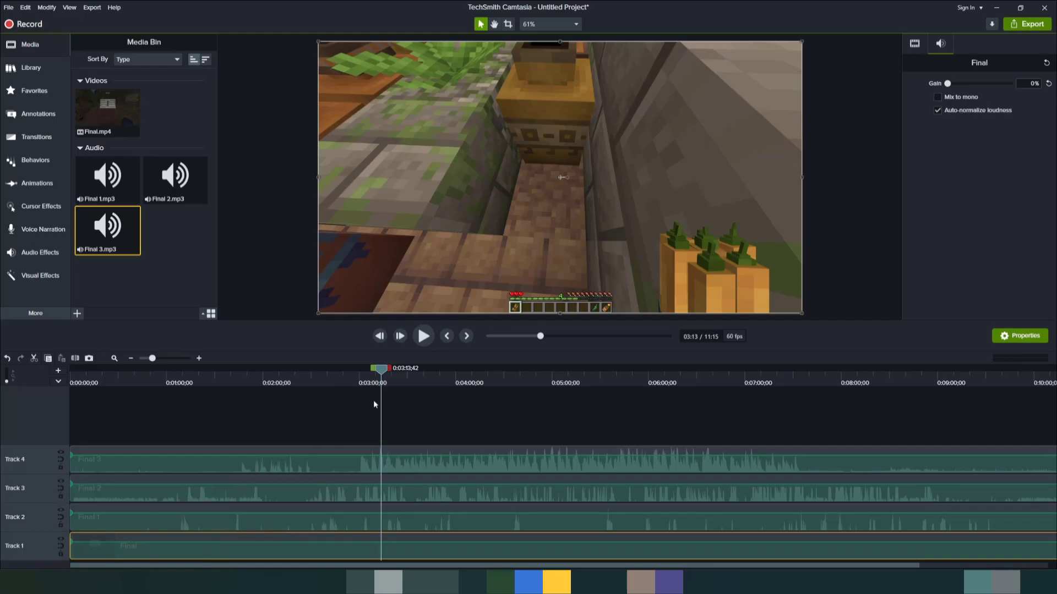
Step: Play the timeline from just after the one-minute mark to about 1:12 to check the separate audio tracks
drag(383, 371, 181, 413)
key(space)
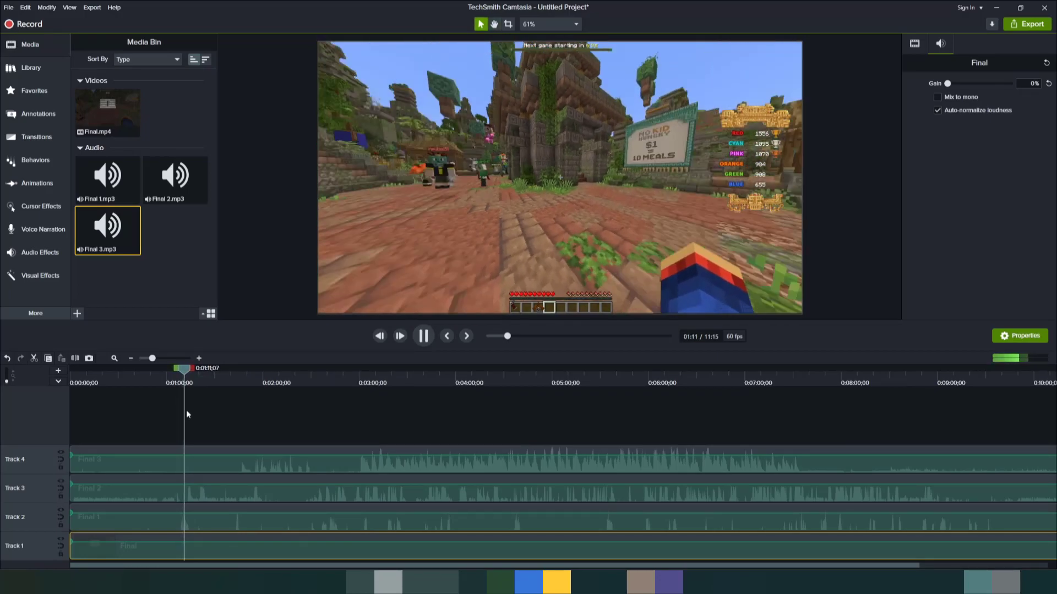
key(space)
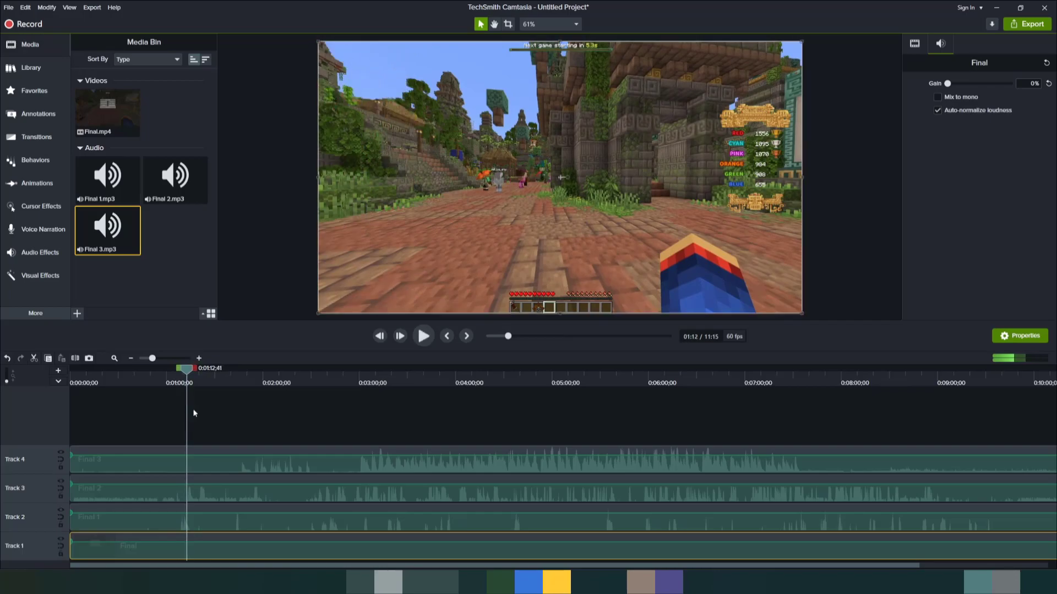
Step: Play from 0:01:13;41, where the louder audio on Track 3 begins, to about 1:18
scroll(190, 518, up, 4)
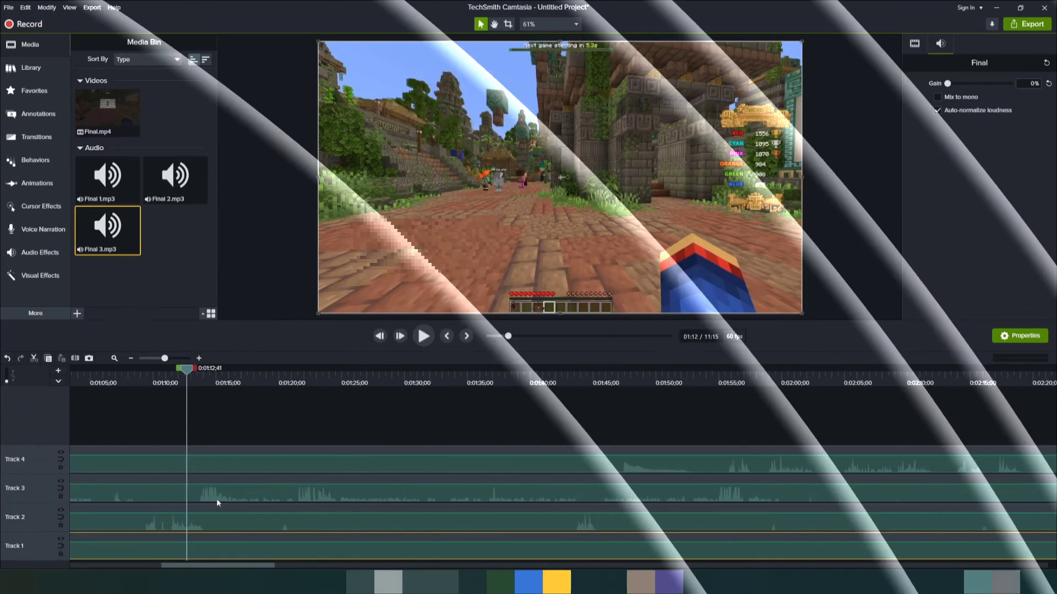
mouse_move(233, 495)
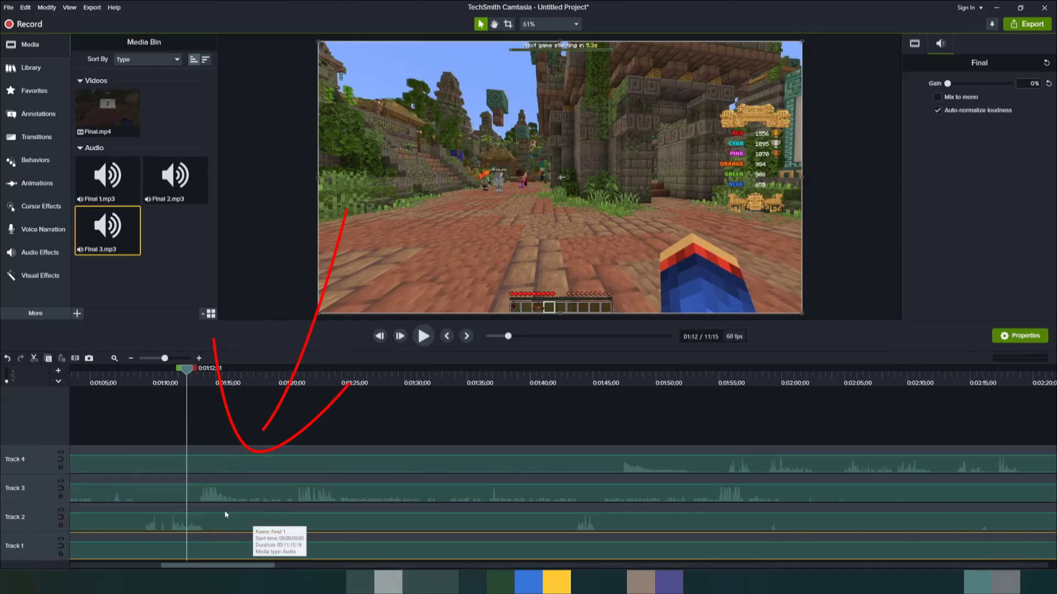
click(198, 379)
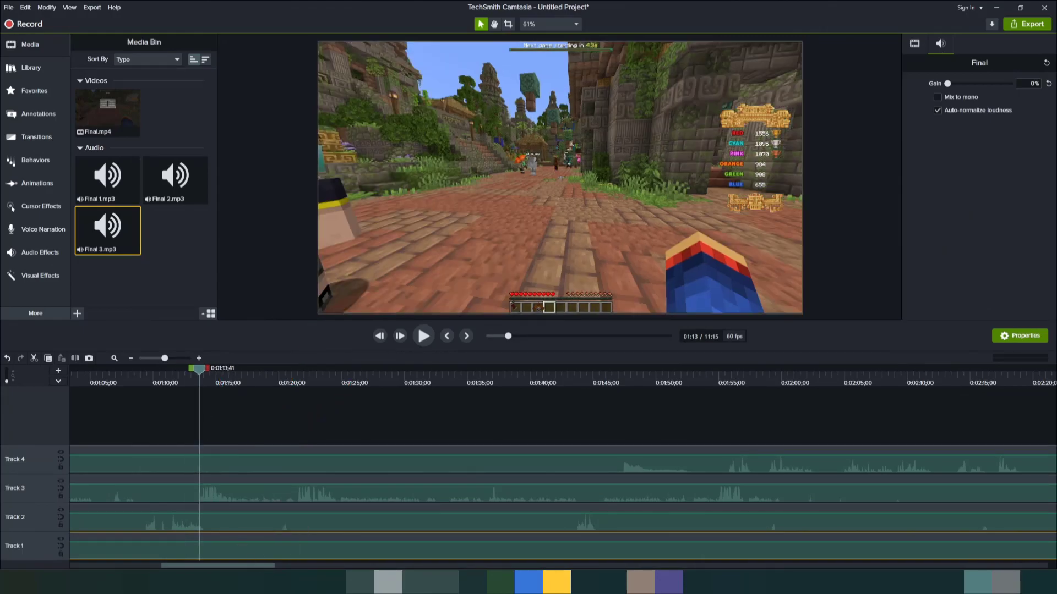
key(space)
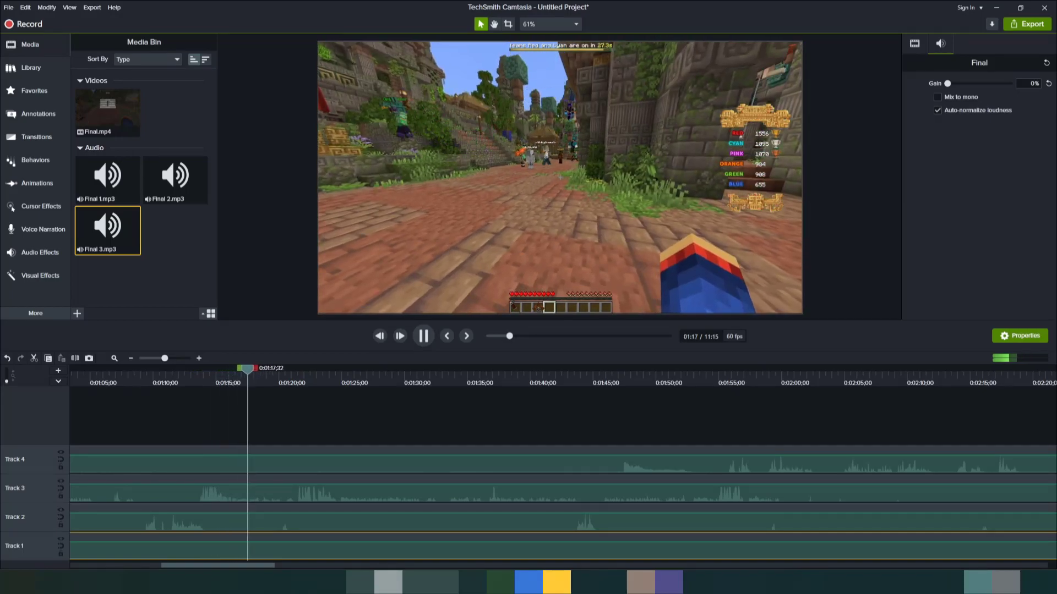
key(space)
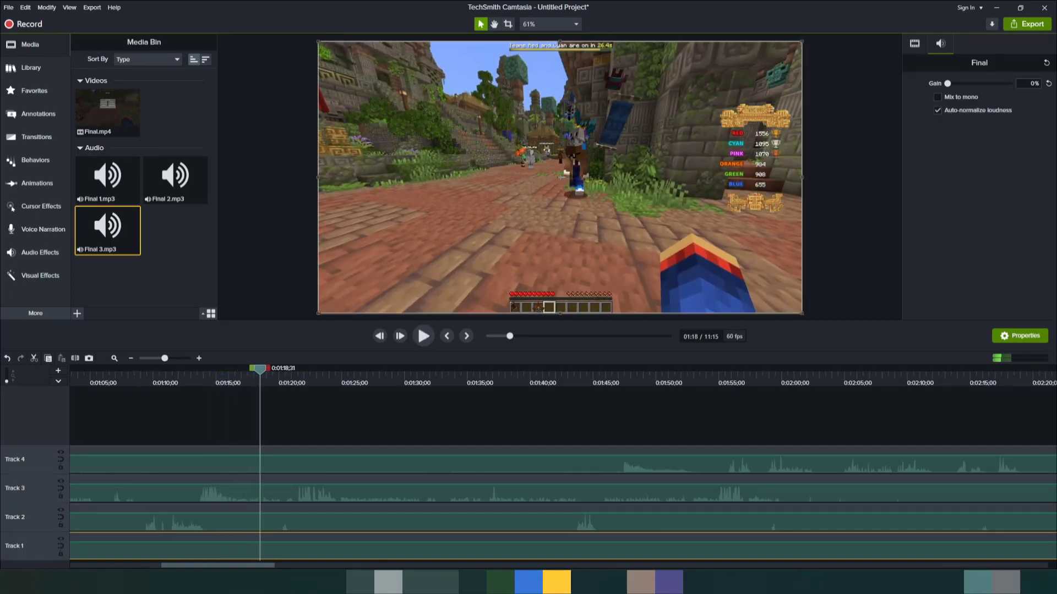